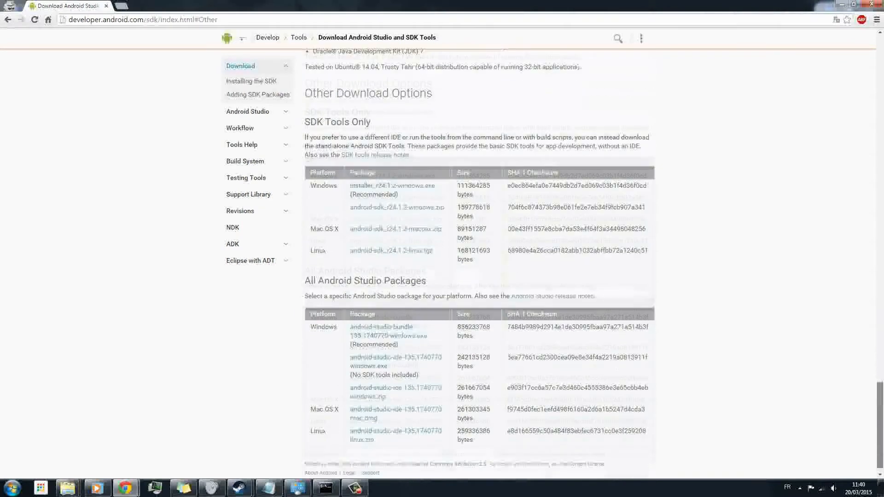
# - Download installer_r24.1.2-windows.exe from the SDK Tools Only section, accepting the terms and conditions
pyautogui.moveTo(304, 110); pyautogui.dragTo(372, 110)
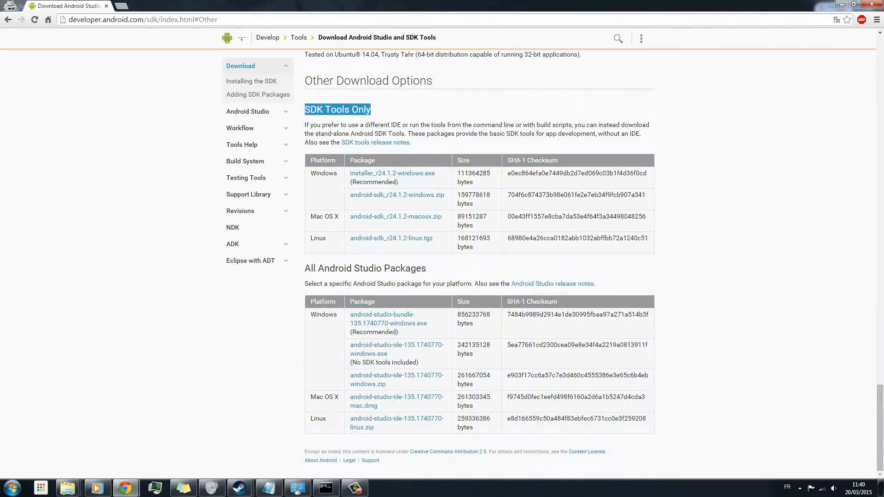
pyautogui.click(379, 111)
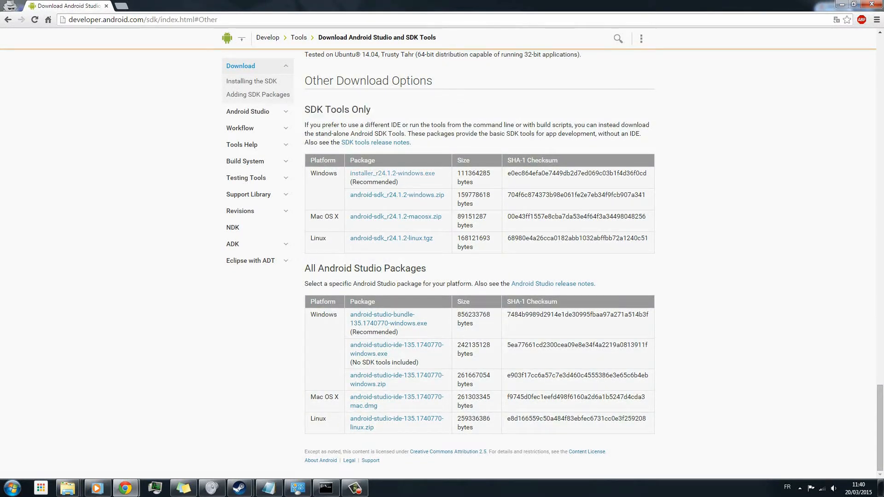
pyautogui.click(392, 173)
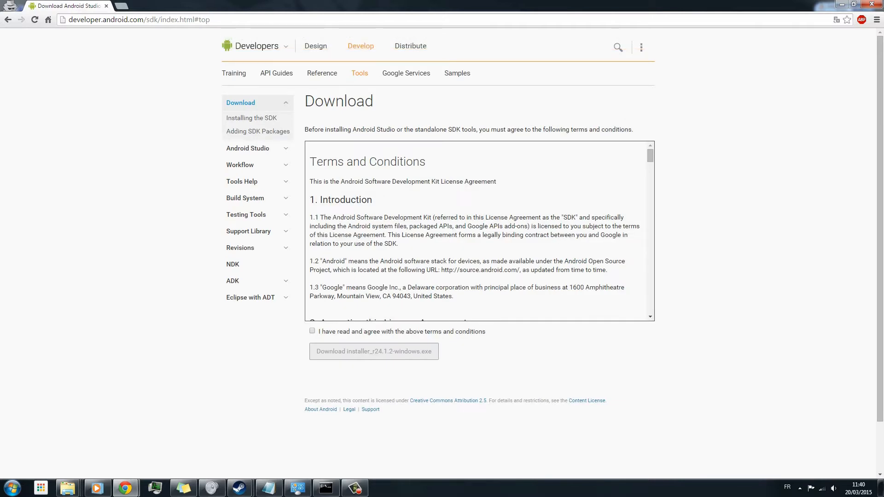
pyautogui.click(312, 330)
pyautogui.click(374, 351)
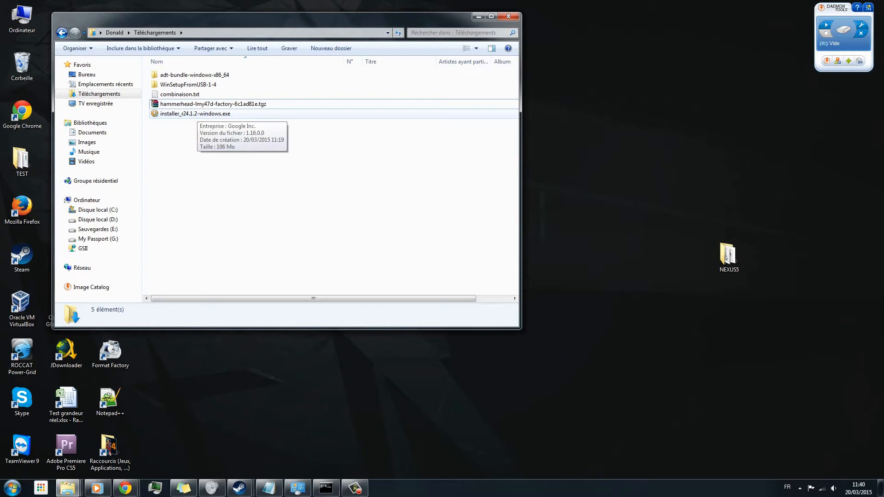
# - Run installer_r24.1.2-windows.exe to install Android SDK Tools for anyone using this computer in the default folder, and finish by starting SDK Manager
pyautogui.click(197, 114)
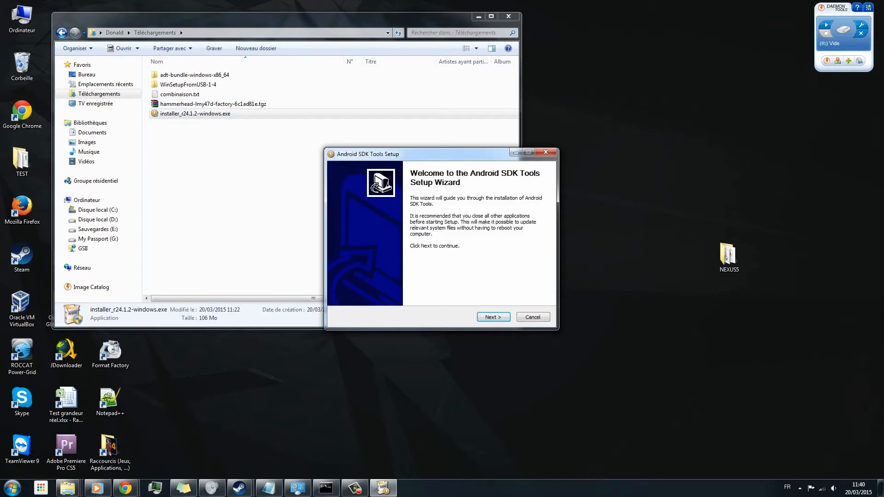
pyautogui.click(493, 317)
pyautogui.click(493, 317)
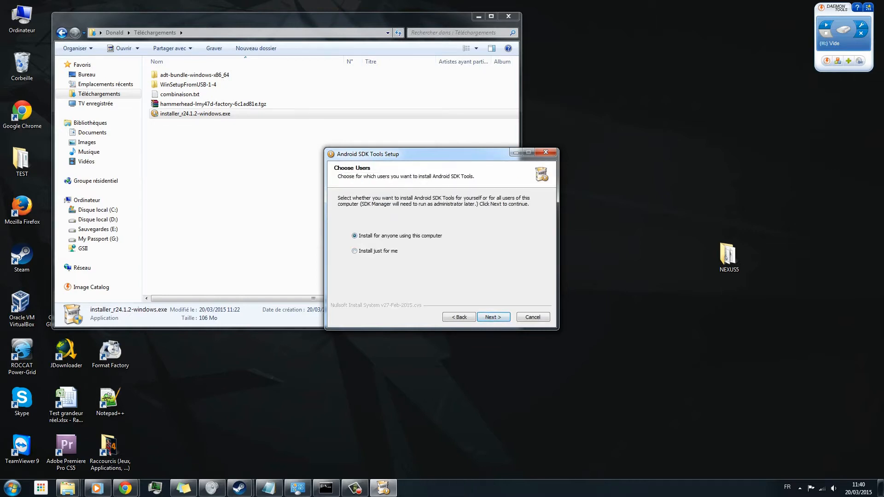
pyautogui.click(494, 317)
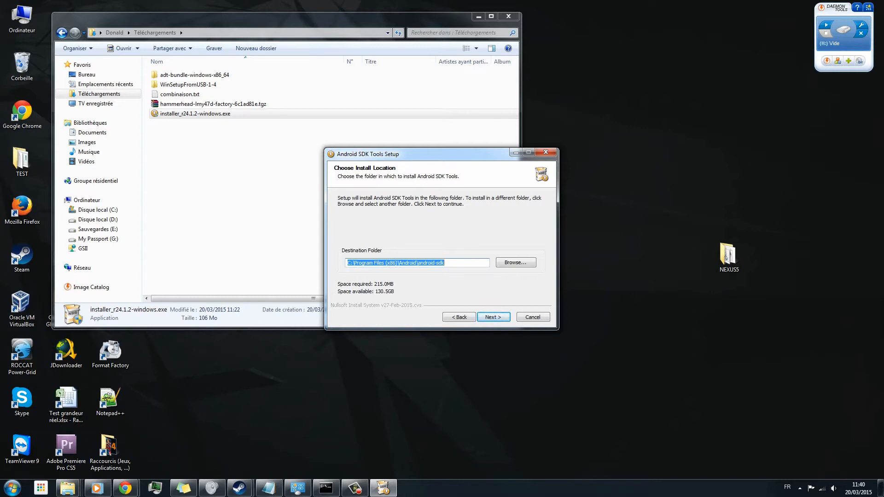
pyautogui.click(494, 317)
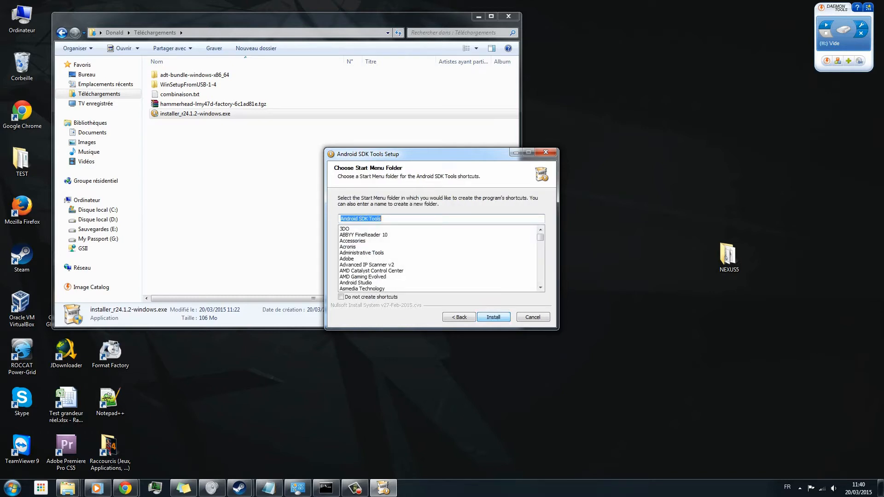
pyautogui.click(493, 317)
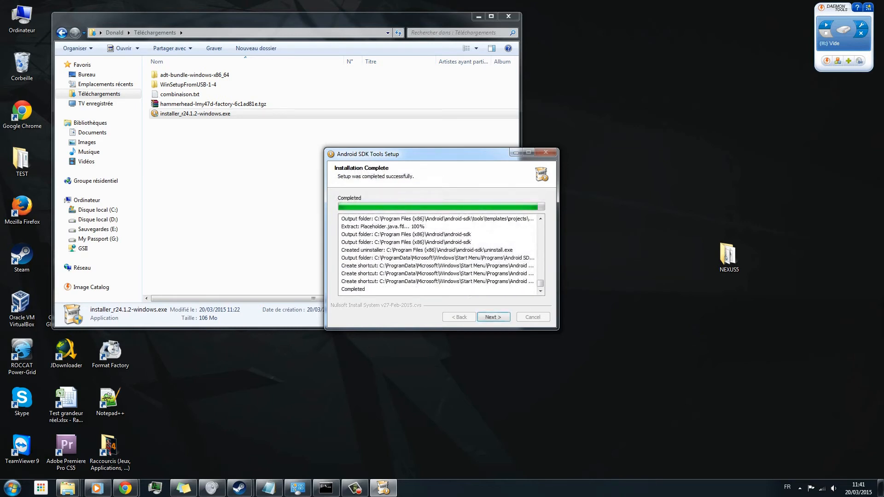
pyautogui.click(494, 317)
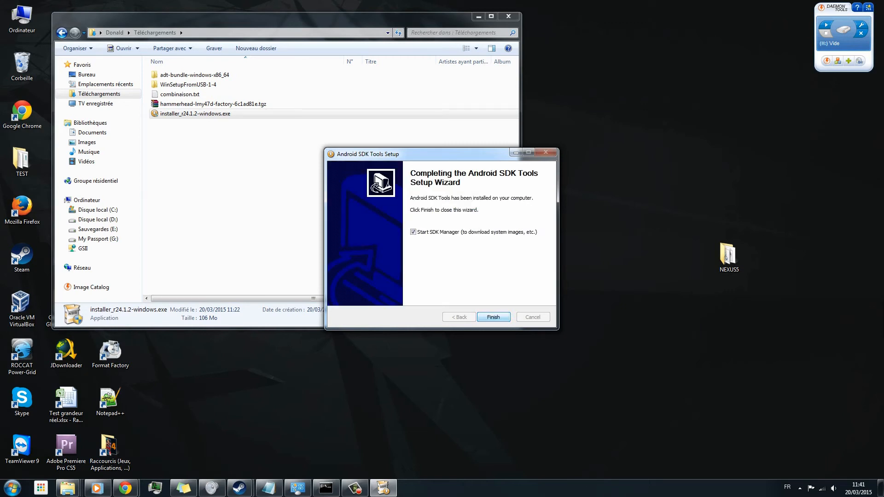
pyautogui.press('Return')
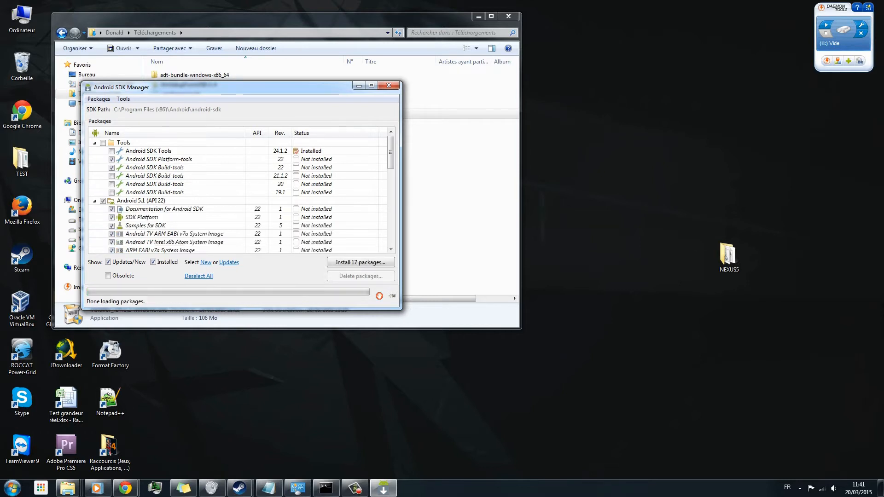
# - Exclude the Android 5.1 (API 22) group and install the remaining selected platform-tools, build-tools, support library and USB driver packages, accepting the license
pyautogui.moveTo(241, 82); pyautogui.dragTo(241, 0)
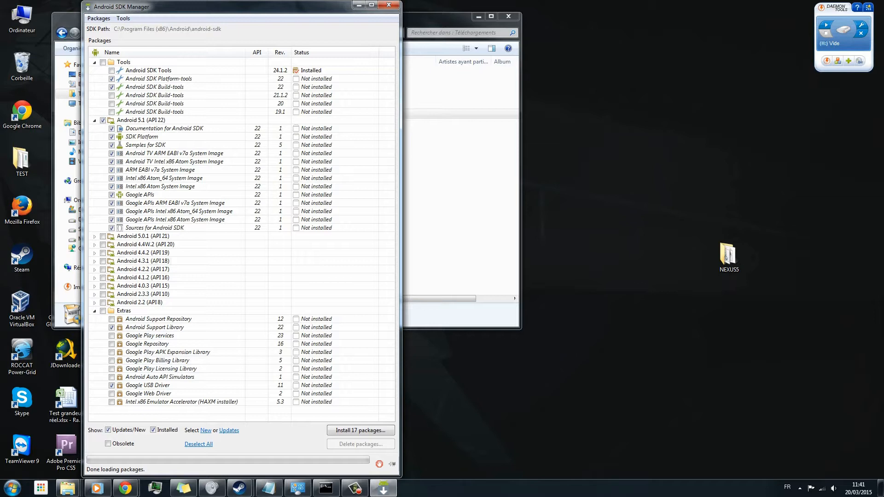
pyautogui.click(103, 121)
pyautogui.click(360, 430)
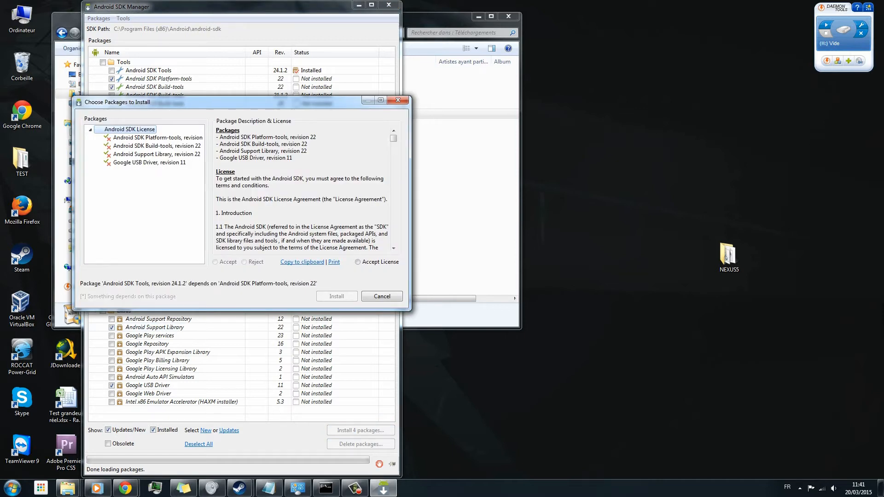
pyautogui.click(358, 262)
pyautogui.click(336, 296)
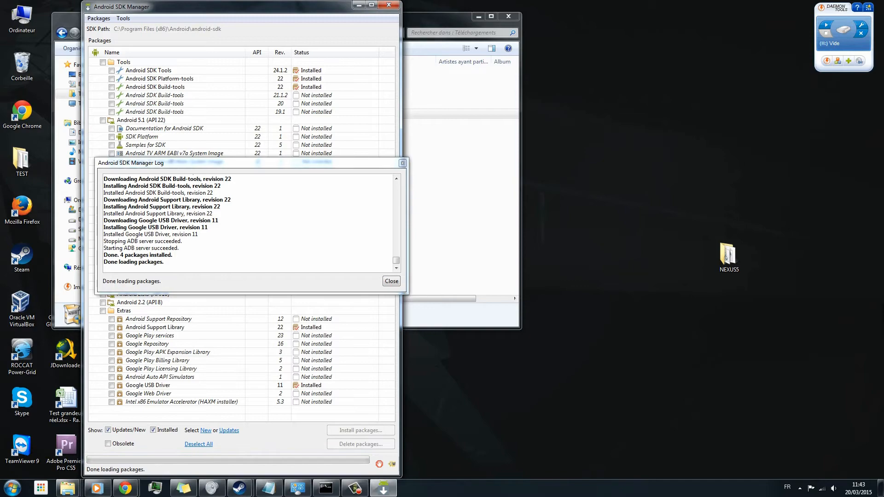
pyautogui.press('Return')
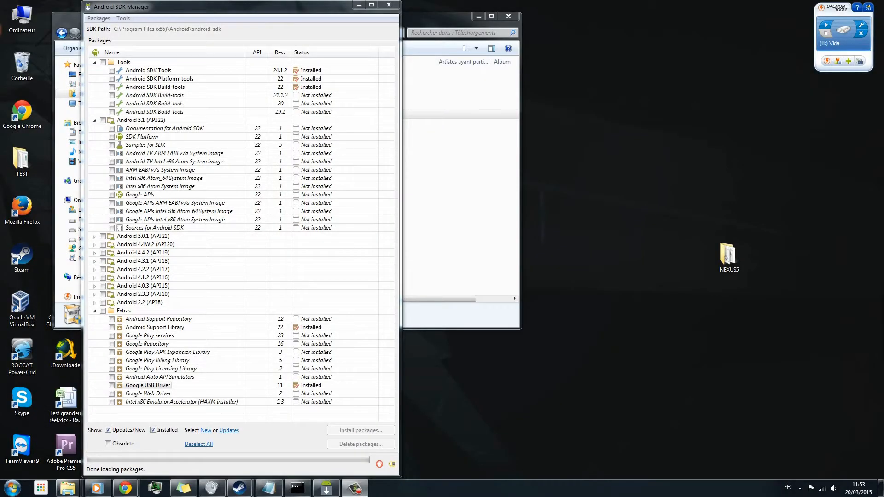
# - Open the Windows environment variables from the computer's advanced system settings
pyautogui.rightClick(21, 21)
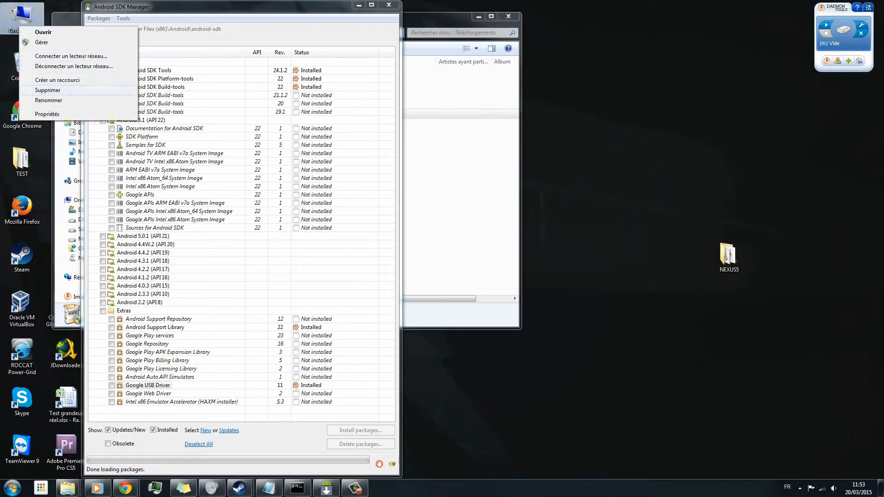
pyautogui.click(47, 113)
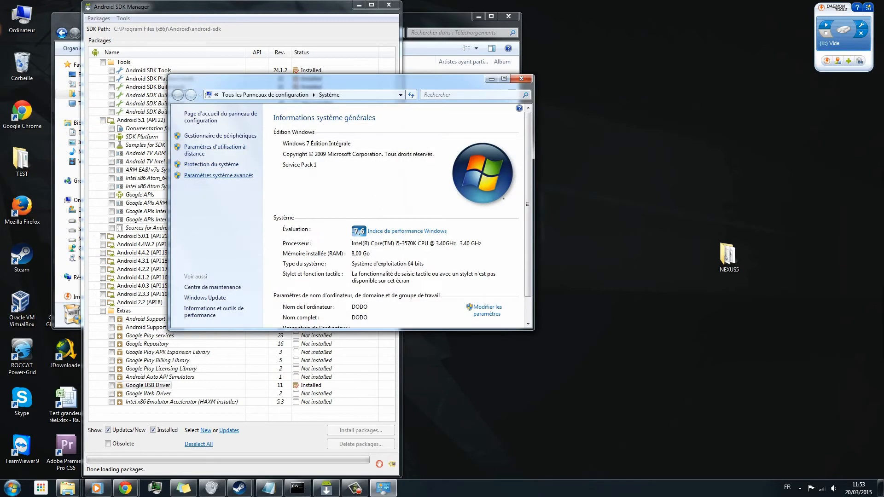
pyautogui.click(219, 176)
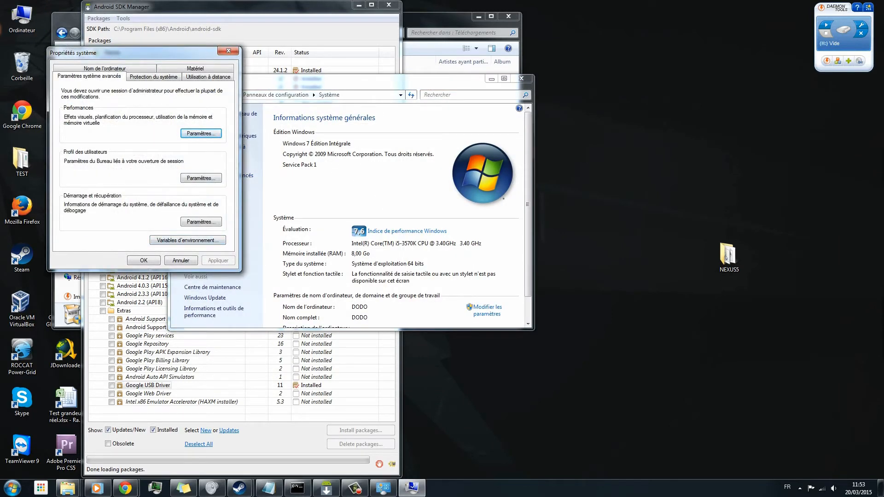
pyautogui.click(187, 240)
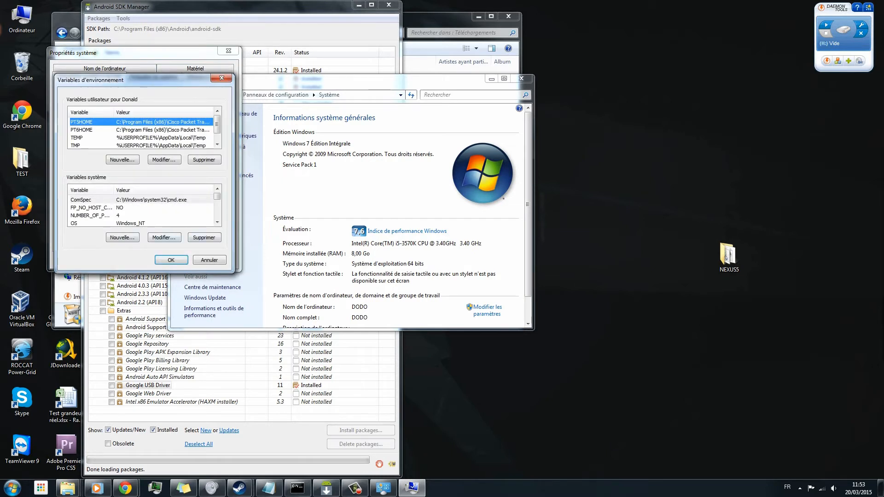
# - Append ;C:\Program Files (x86)\Android\android-sdk\platform-tools to the end of the system variable Path and save the environment variables
pyautogui.click(142, 208)
pyautogui.scroll(-1, 141, 208)
pyautogui.click(138, 224)
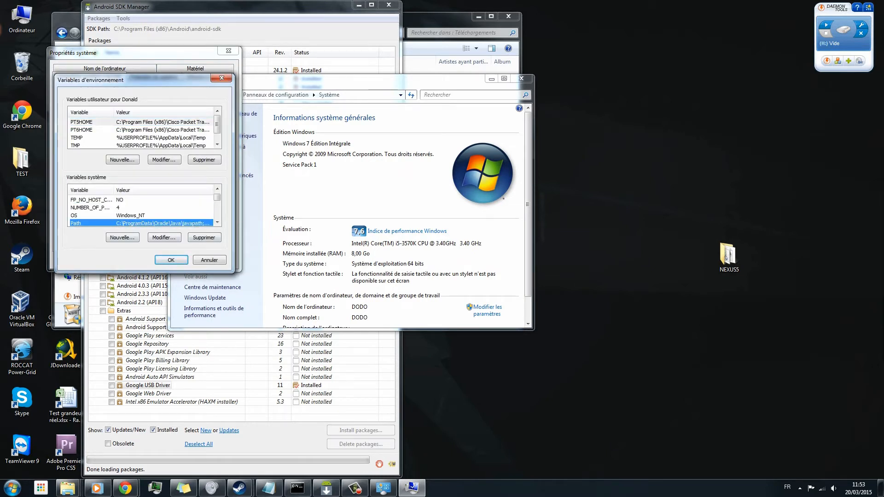
pyautogui.click(164, 237)
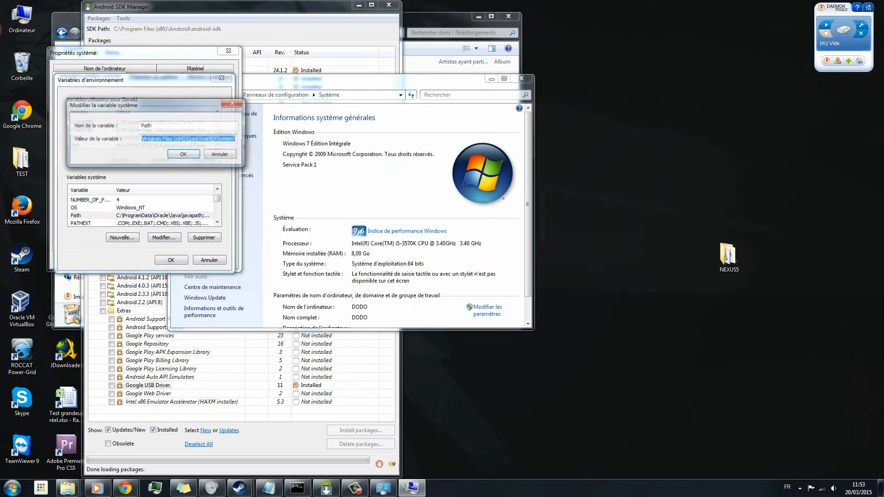
pyautogui.click(219, 139)
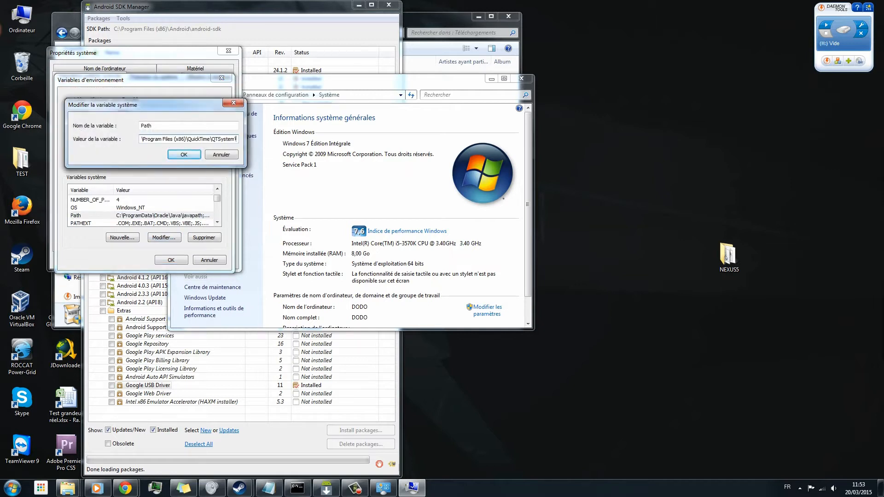
pyautogui.write(';')
pyautogui.hotkey('ctrl', 'v')
pyautogui.press('Left')
pyautogui.press('Left')
pyautogui.press('Left')
pyautogui.press('Left')
pyautogui.press('Left')
pyautogui.press('Left')
pyautogui.press('Left')
pyautogui.press('Left')
pyautogui.press('Left')
pyautogui.press('Left')
pyautogui.press('Left')
pyautogui.press('Left')
pyautogui.press('Left')
pyautogui.press('Left')
pyautogui.press('Left')
pyautogui.press('Left')
pyautogui.press('Left')
pyautogui.press('Left')
pyautogui.press('Left')
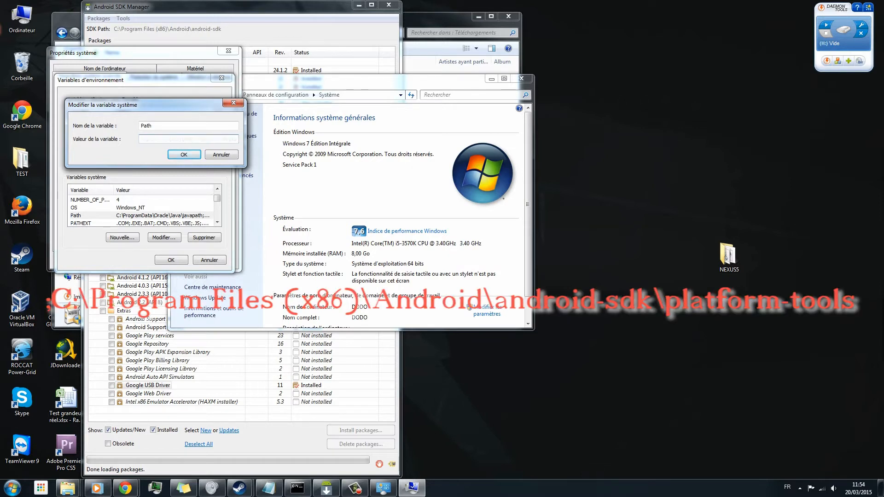
pyautogui.press('Left')
pyautogui.press('Left')
pyautogui.press('Left')
pyautogui.press('Left')
pyautogui.press('Left')
pyautogui.press('Left')
pyautogui.press('Left')
pyautogui.press('Left')
pyautogui.press('Left')
pyautogui.press('Left')
pyautogui.press('Left')
pyautogui.press('Left')
pyautogui.press('Left')
pyautogui.press('Left')
pyautogui.press('Right')
pyautogui.press('Right')
pyautogui.press('Right')
pyautogui.press('Right')
pyautogui.press('Right')
pyautogui.press('Right')
pyautogui.press('Right')
pyautogui.press('Right')
pyautogui.press('Right')
pyautogui.press('Right')
pyautogui.press('Right')
pyautogui.press('Right')
pyautogui.press('Right')
pyautogui.press('Right')
pyautogui.press('Right')
pyautogui.press('Right')
pyautogui.press('Right')
pyautogui.press('Right')
pyautogui.press('Right')
pyautogui.press('Right')
pyautogui.press('Right')
pyautogui.press('Right')
pyautogui.press('Right')
pyautogui.press('Right')
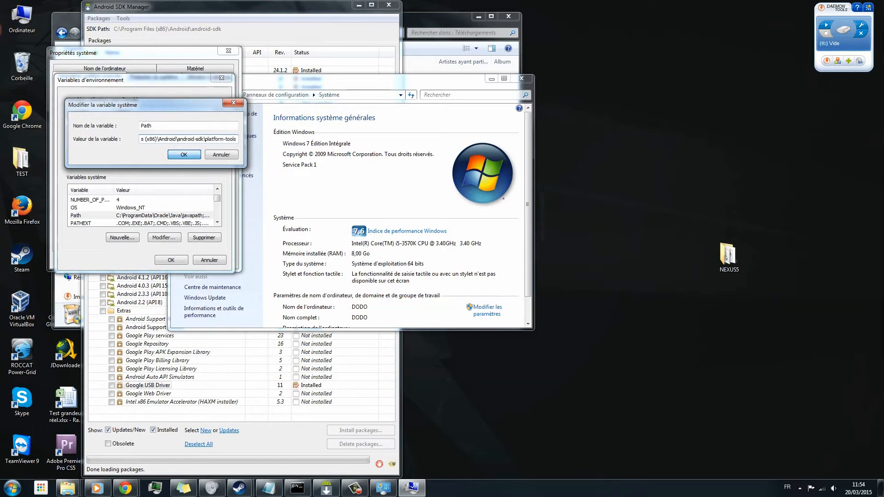
pyautogui.click(184, 155)
pyautogui.click(171, 260)
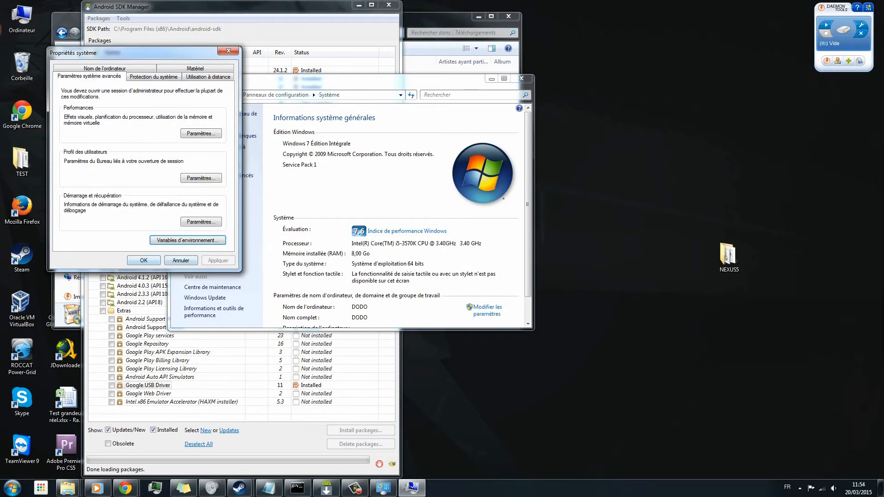
# - Confirm the system properties and close the System and Android SDK Manager windows
pyautogui.click(146, 261)
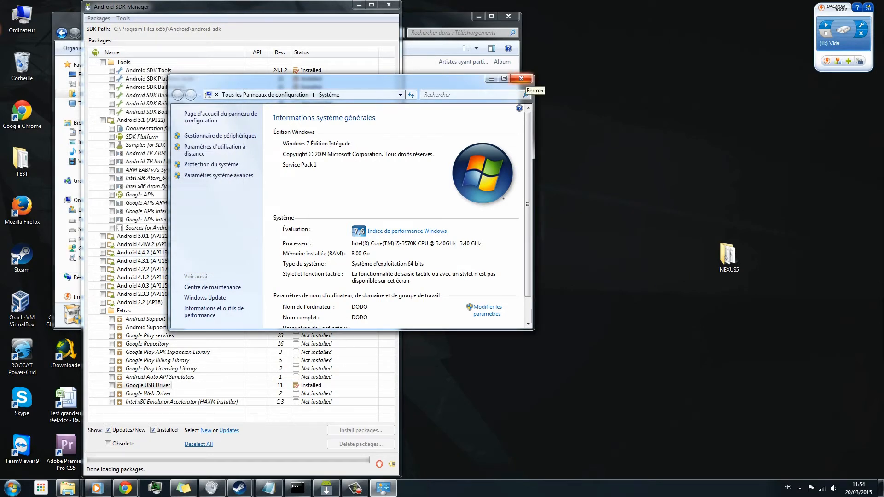
pyautogui.click(520, 79)
pyautogui.click(388, 5)
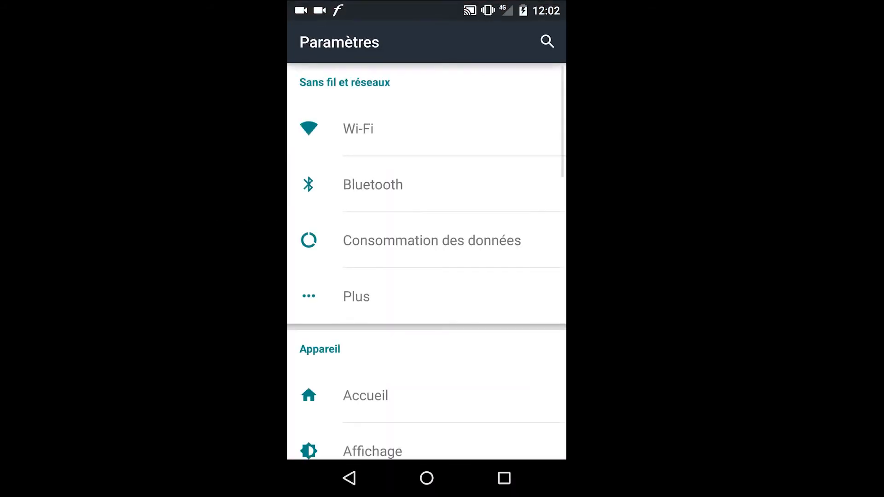
# - On the Android phone, enable Débogage USB in the developer options and confirm the authorization
pyautogui.scroll(-10, 511, 276)
pyautogui.scroll(-5, 517, 206)
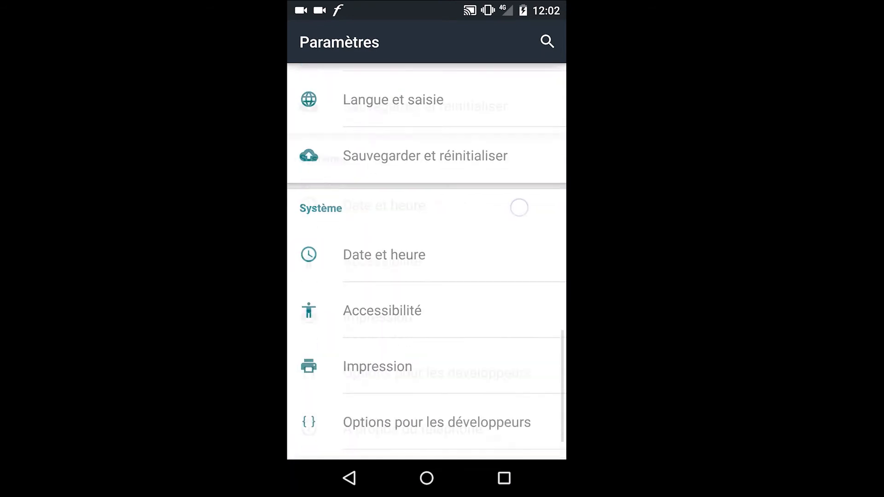
pyautogui.click(528, 372)
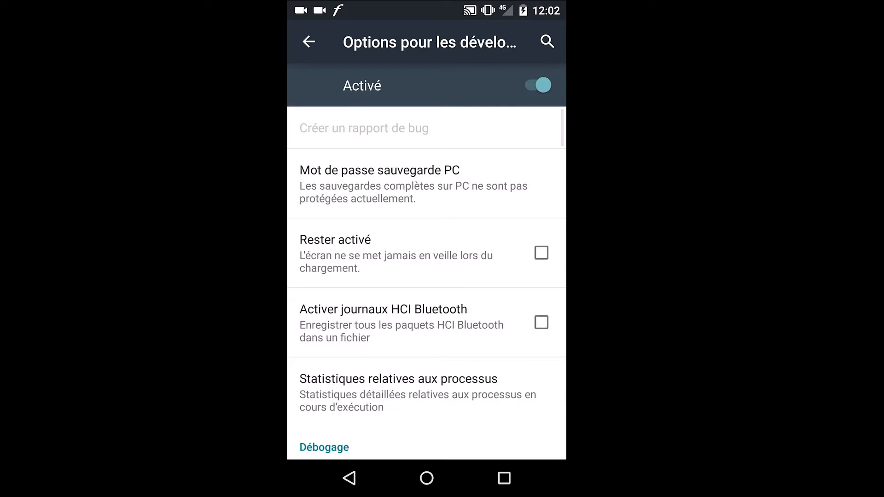
pyautogui.moveTo(431, 97); pyautogui.dragTo(465, 162)
pyautogui.moveTo(483, 382); pyautogui.dragTo(478, 142)
pyautogui.click(469, 250)
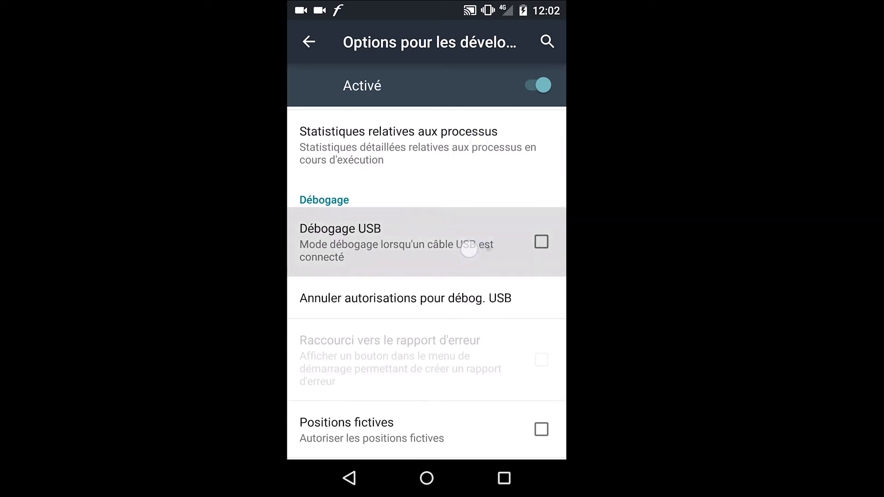
pyautogui.moveTo(469, 250); pyautogui.dragTo(451, 252)
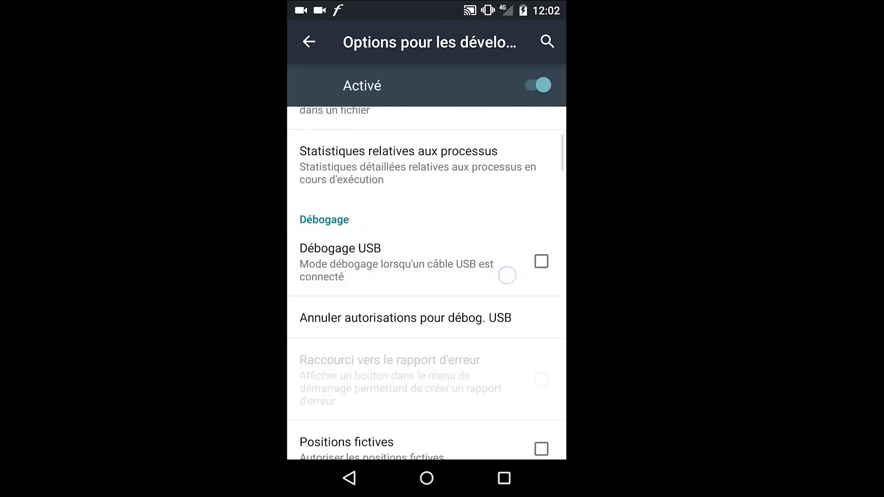
pyautogui.click(497, 269)
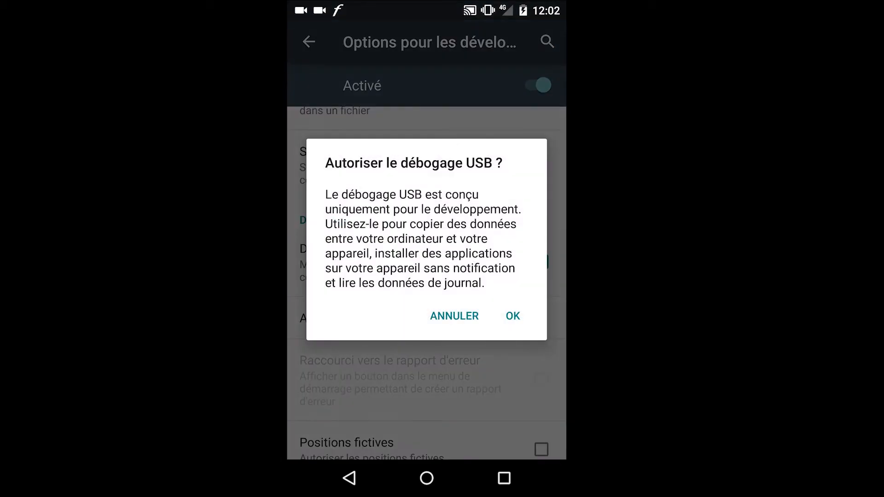
pyautogui.click(512, 316)
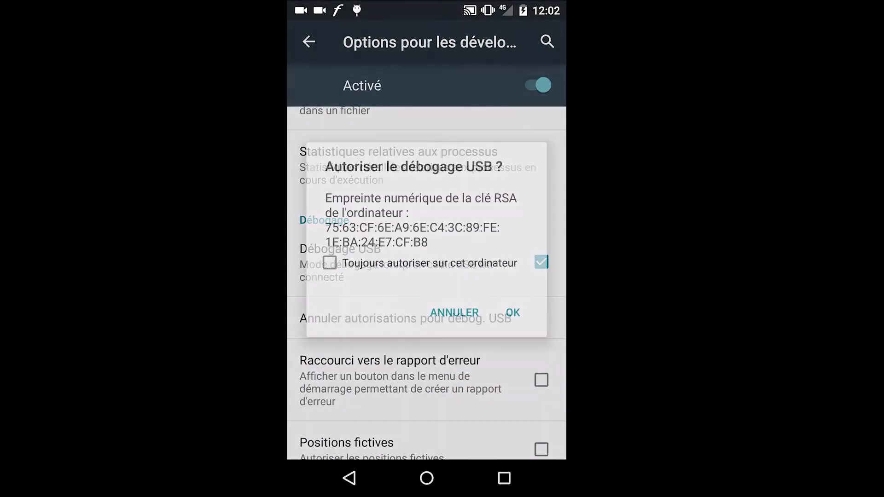
# - Always authorize USB debugging on this computer, and leave the developer options
pyautogui.click(330, 263)
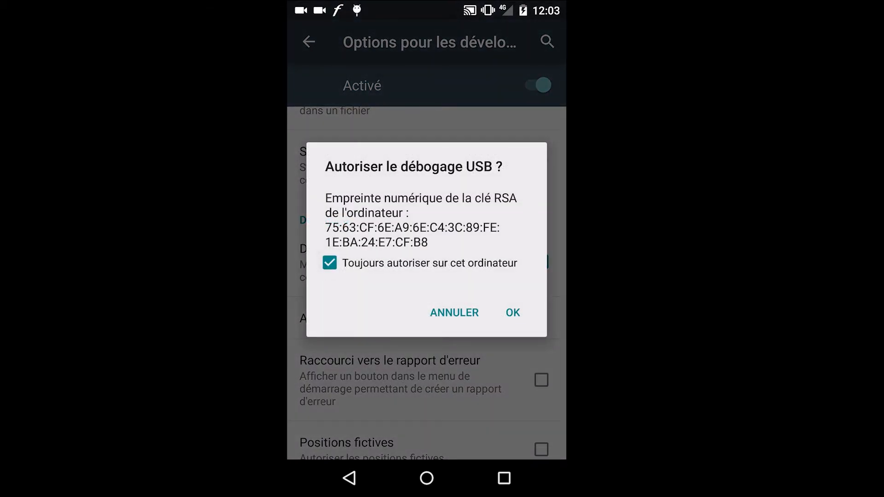
pyautogui.click(513, 313)
pyautogui.moveTo(506, 372); pyautogui.dragTo(499, 312)
pyautogui.click(349, 478)
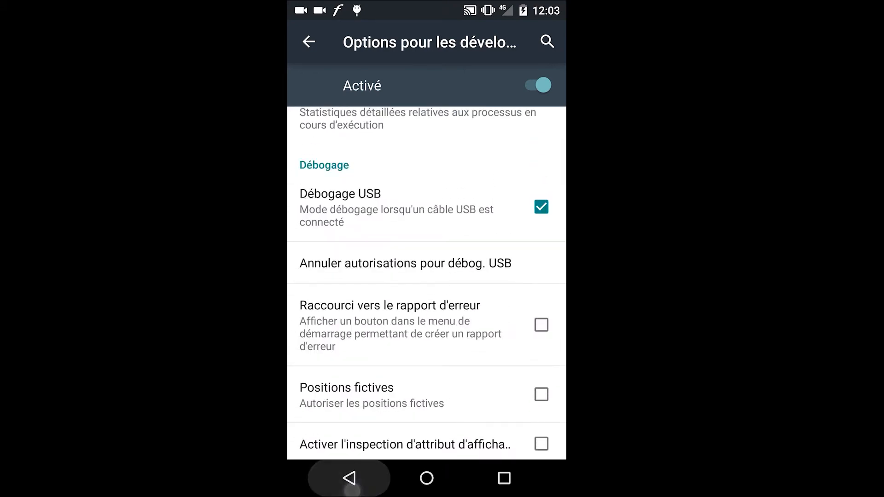
# - In À propos du téléphone on the phone, select Numéro de build repeatedly to activate developer mode, and return to the home screen
pyautogui.moveTo(471, 337); pyautogui.dragTo(476, 295)
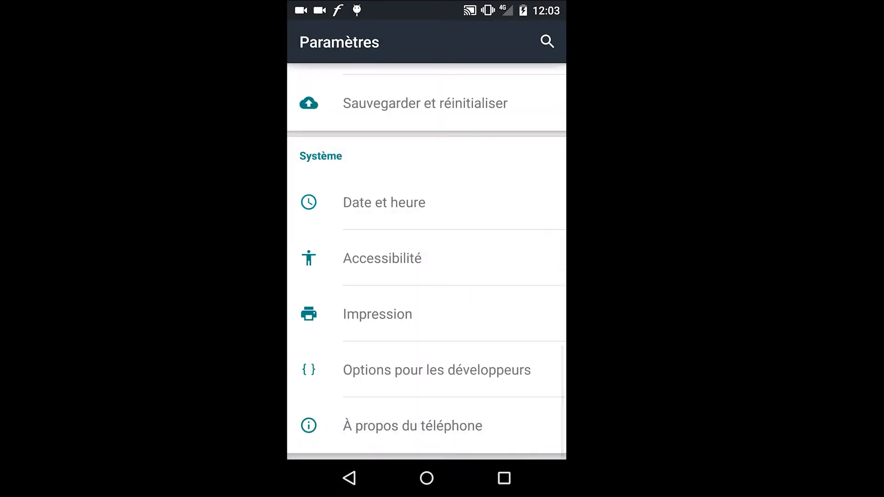
pyautogui.click(459, 433)
pyautogui.moveTo(506, 349); pyautogui.dragTo(509, 213)
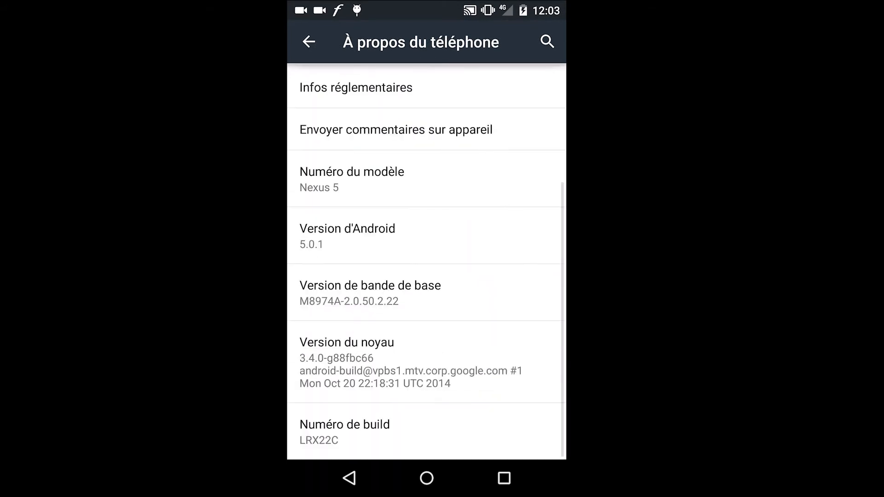
pyautogui.click(502, 434)
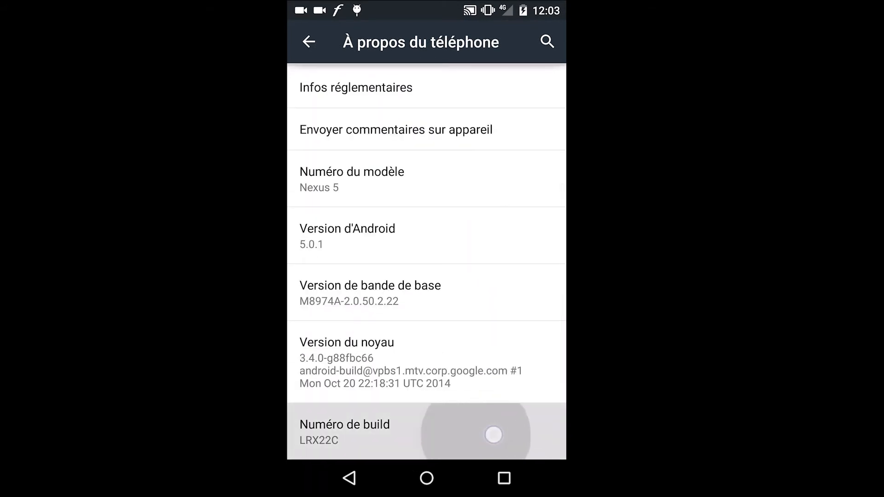
pyautogui.moveTo(493, 434); pyautogui.dragTo(519, 340)
pyautogui.click(491, 418)
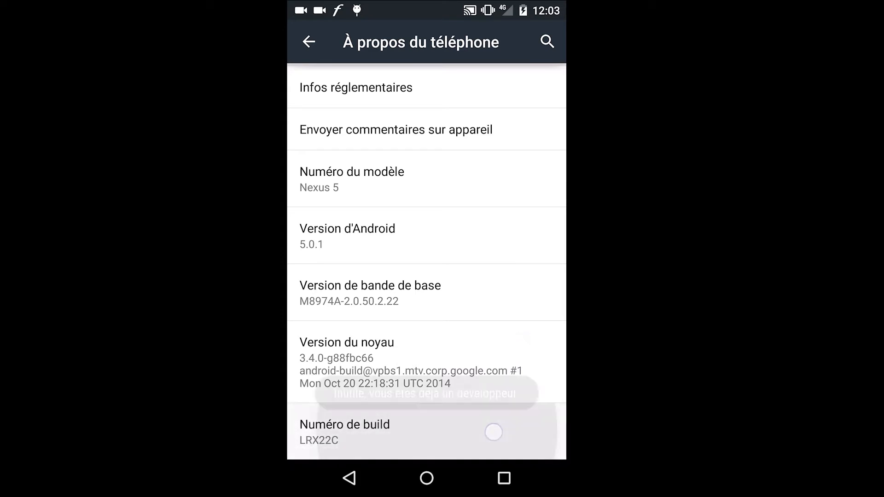
pyautogui.moveTo(387, 427); pyautogui.dragTo(521, 408)
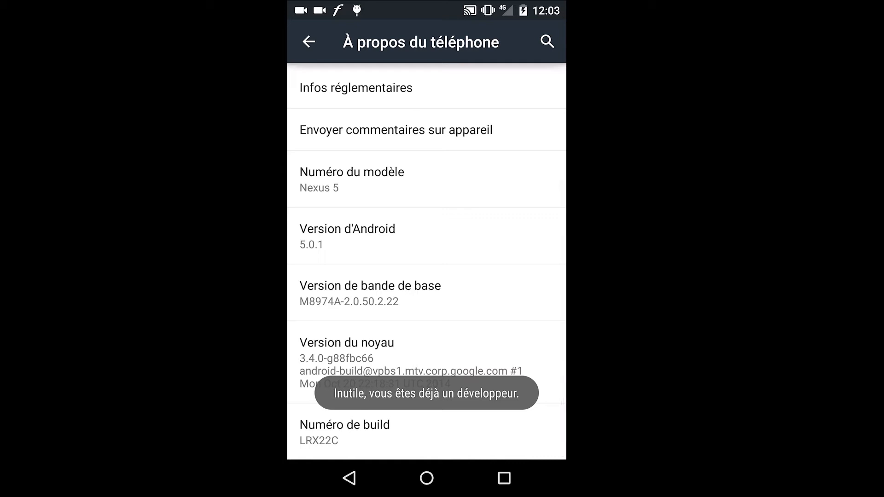
pyautogui.click(349, 478)
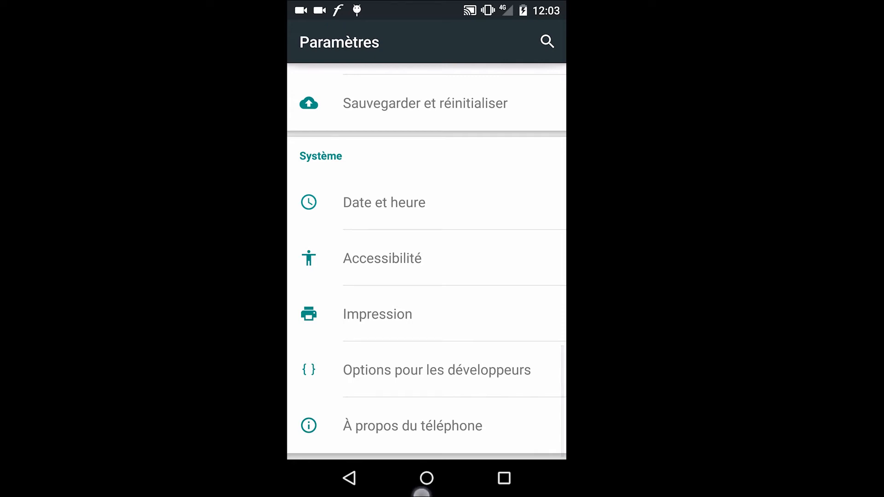
pyautogui.click(427, 477)
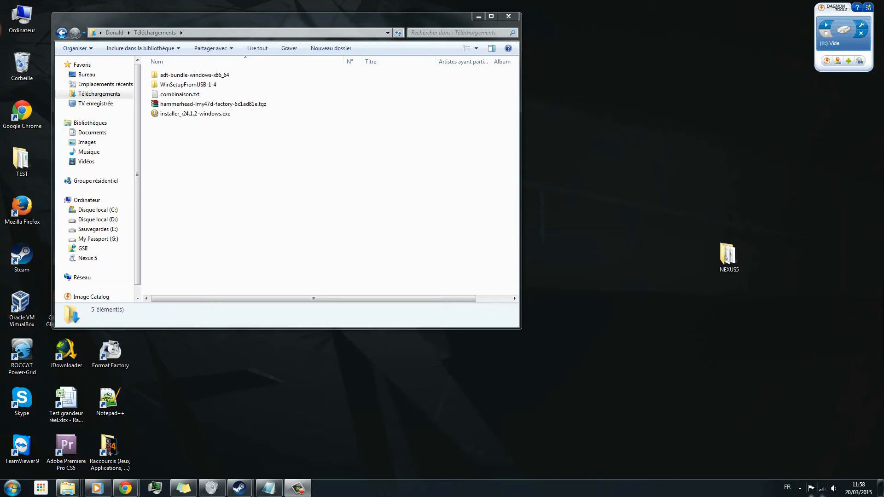
# - On the Windows PC, open the computer management console and select Nexus 5 under Autres périphériques in the Gestionnaire de périphériques
pyautogui.click(799, 488)
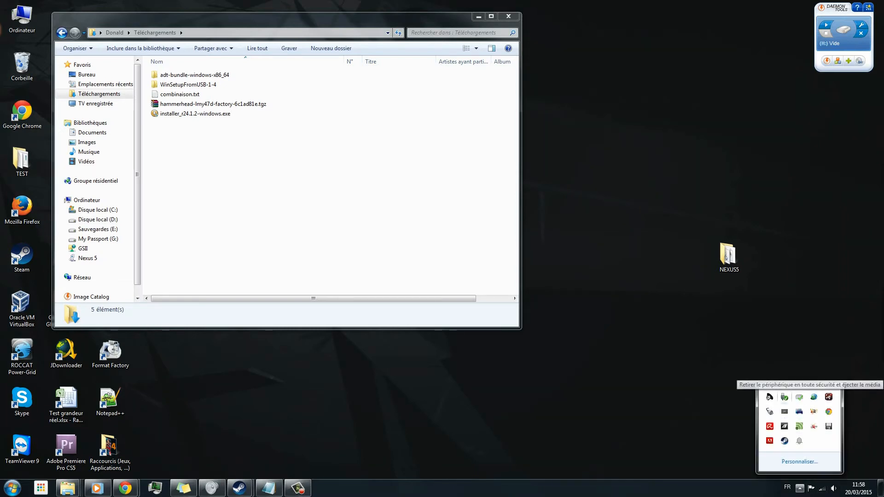
pyautogui.click(322, 184)
pyautogui.rightClick(23, 26)
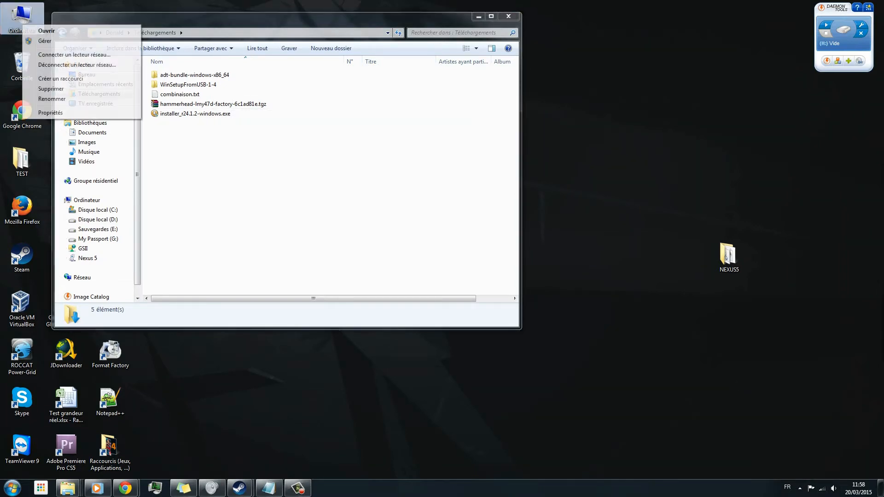
pyautogui.click(45, 40)
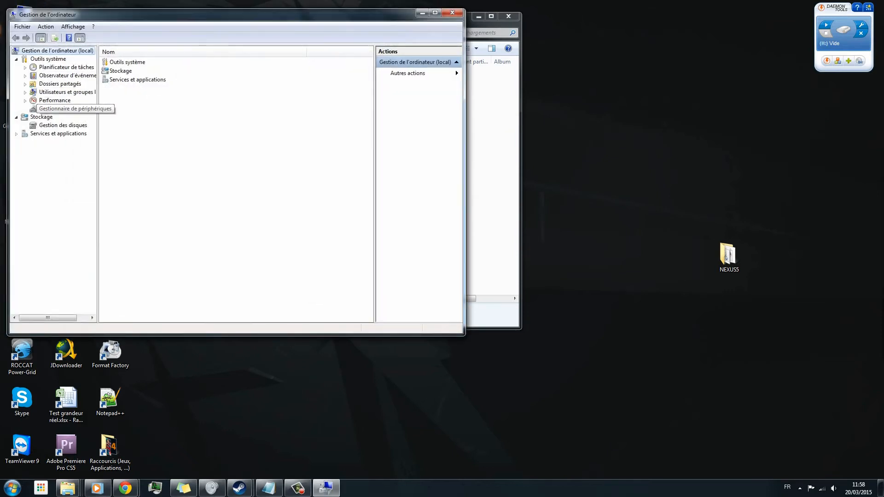
pyautogui.click(67, 109)
pyautogui.click(145, 84)
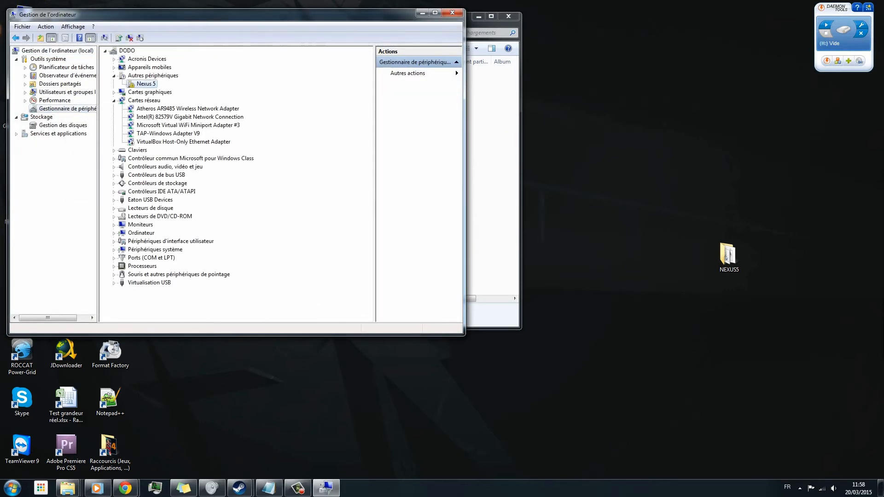
pyautogui.moveTo(184, 14); pyautogui.dragTo(341, 76)
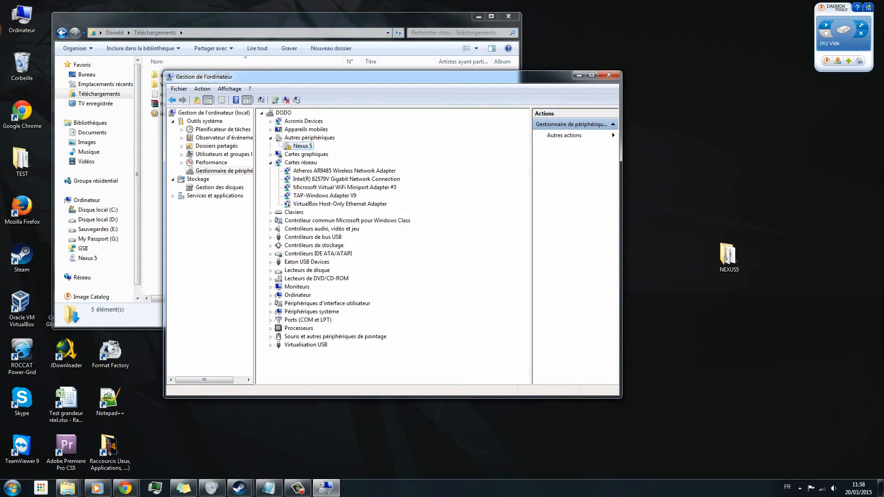
# - Update the Nexus 5 driver from C:\Program Files (x86)\Android\android-sdk including subfolders, and accept installing the Google, Inc. device software
pyautogui.rightClick(298, 146)
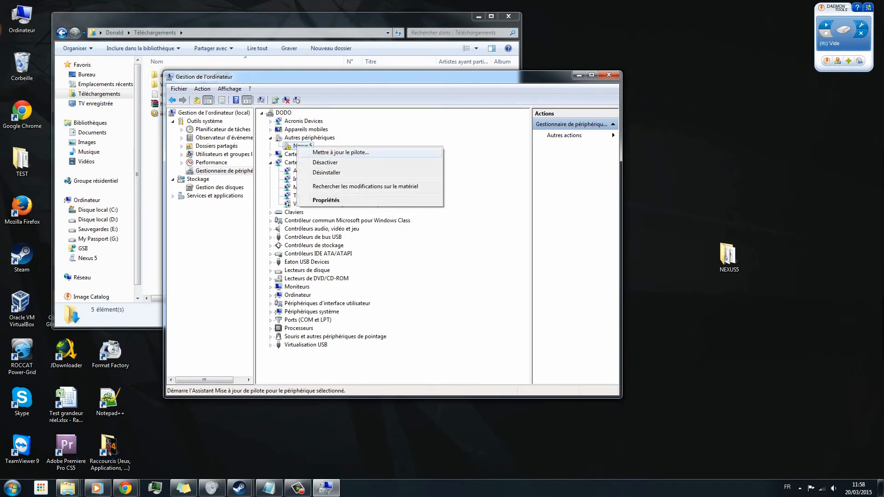
pyautogui.click(341, 152)
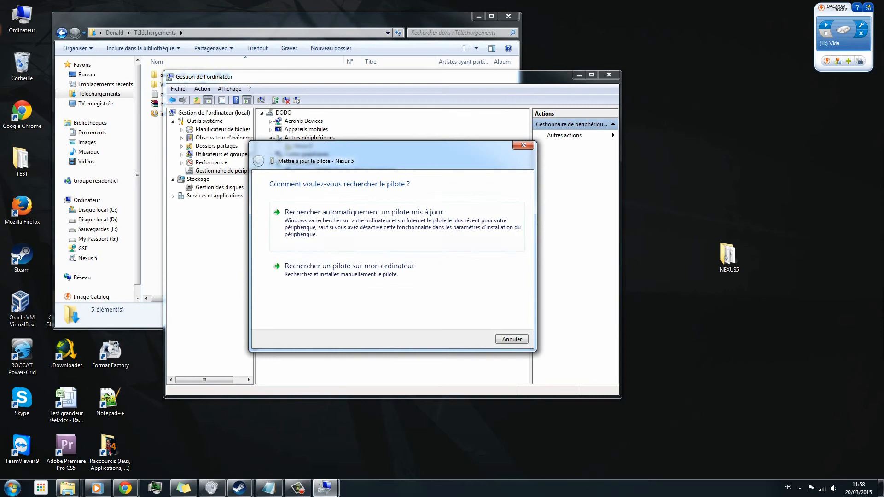
pyautogui.click(349, 266)
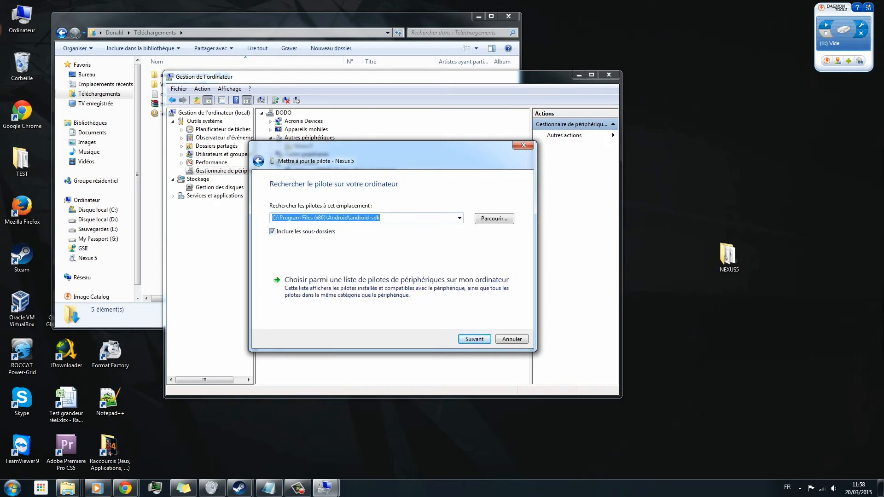
pyautogui.click(474, 340)
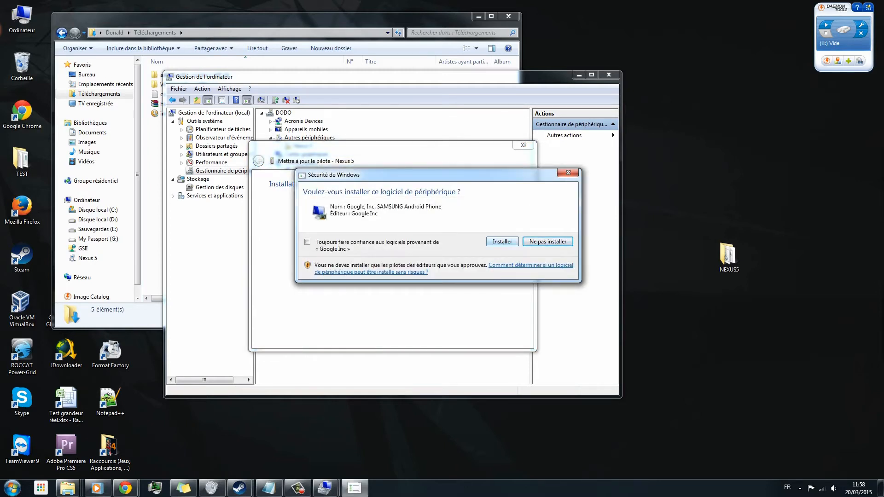
pyautogui.click(502, 242)
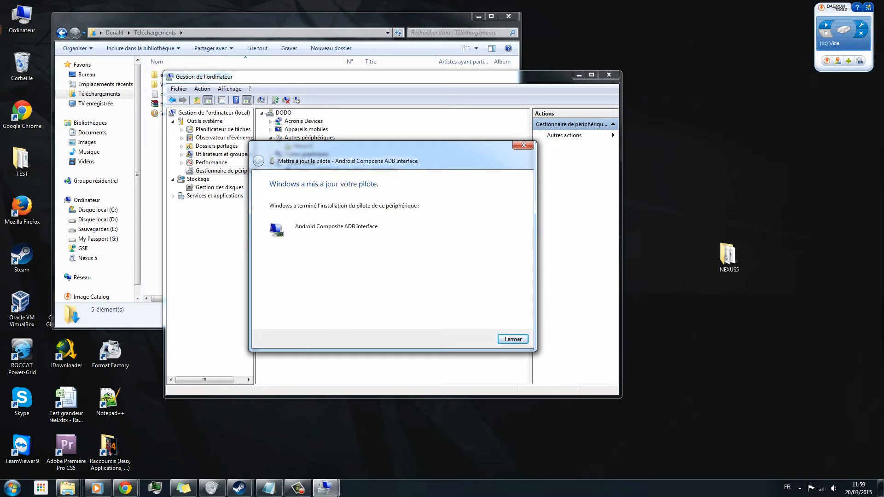
pyautogui.press('Return')
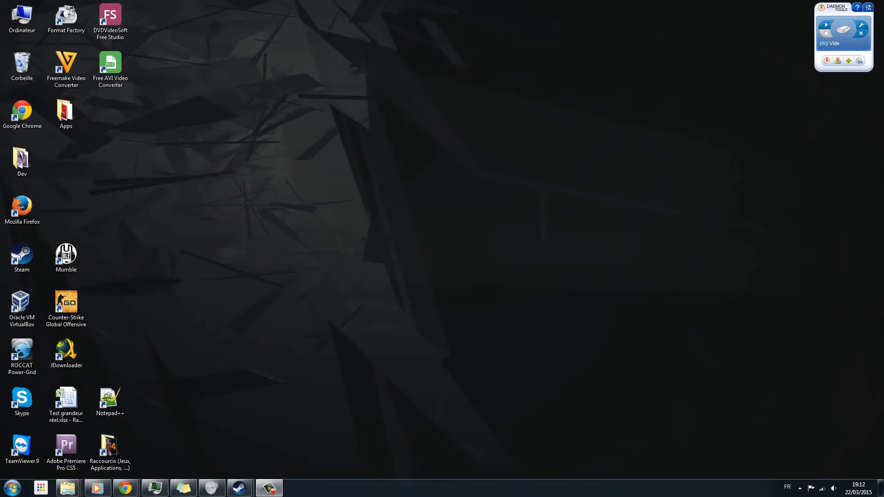
# - Open a Windows command prompt and list the attached Android devices with adb devices
pyautogui.click(13, 488)
pyautogui.write('cmd')
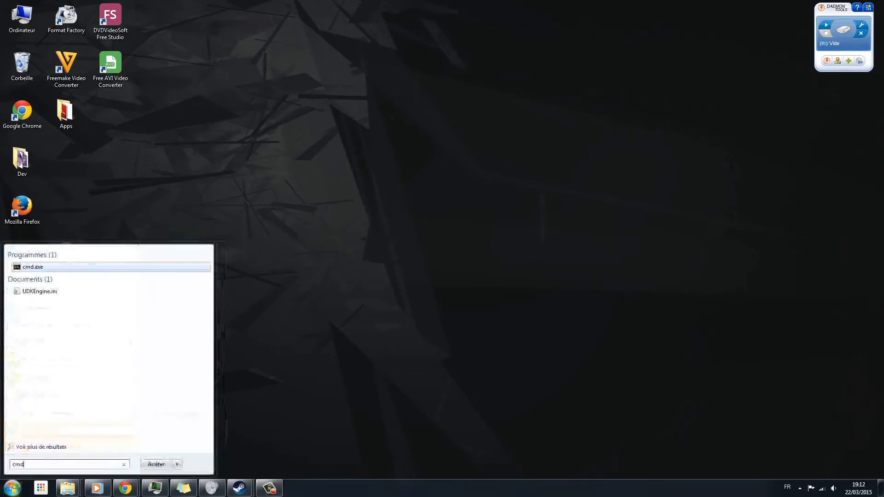
pyautogui.press('Return')
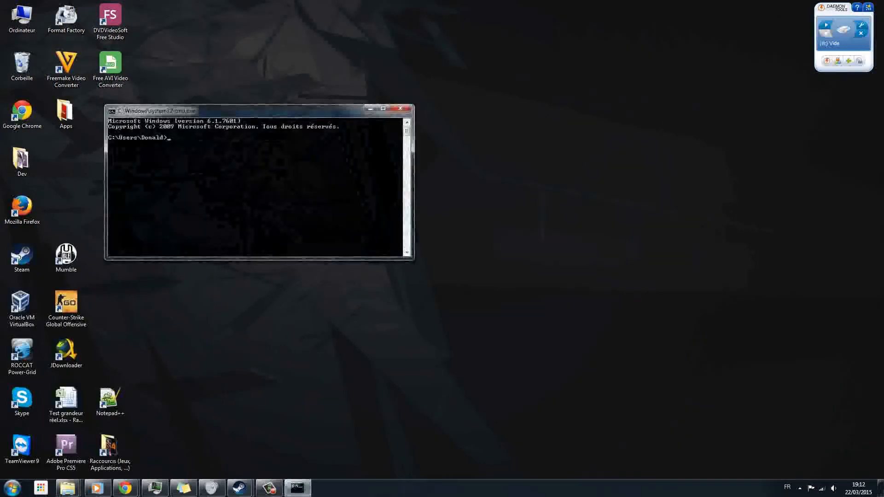
pyautogui.moveTo(258, 111); pyautogui.dragTo(441, 148)
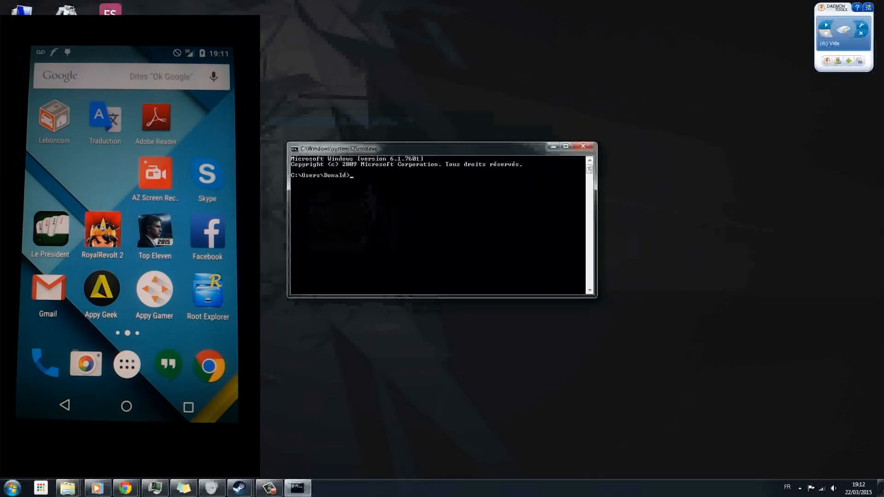
pyautogui.write('adb devices')
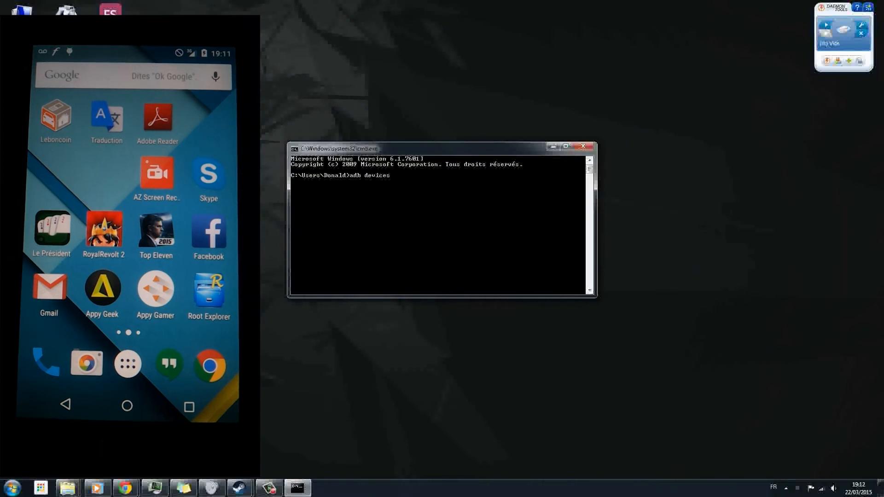
pyautogui.press('Return')
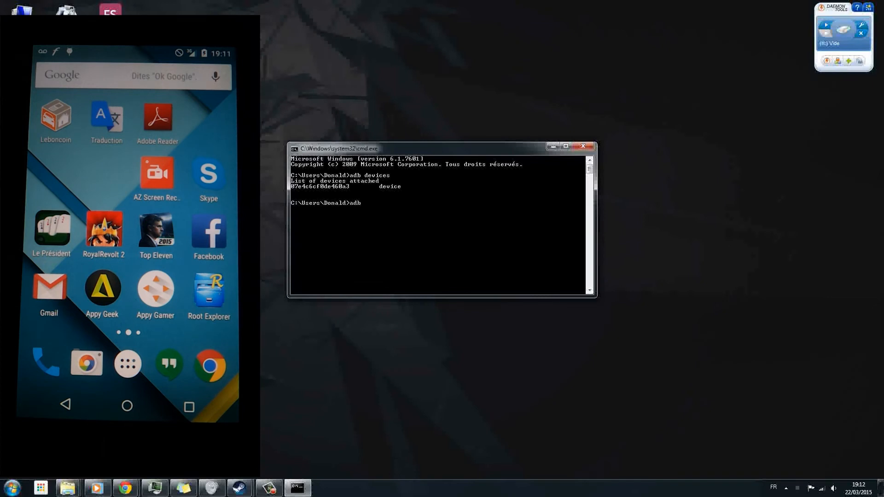
# - Back up all the phone's apps and data with adb backup -apk -all -f backup.ab
pyautogui.write('b')
pyautogui.write('ackup -apk -all -f backup.ab')
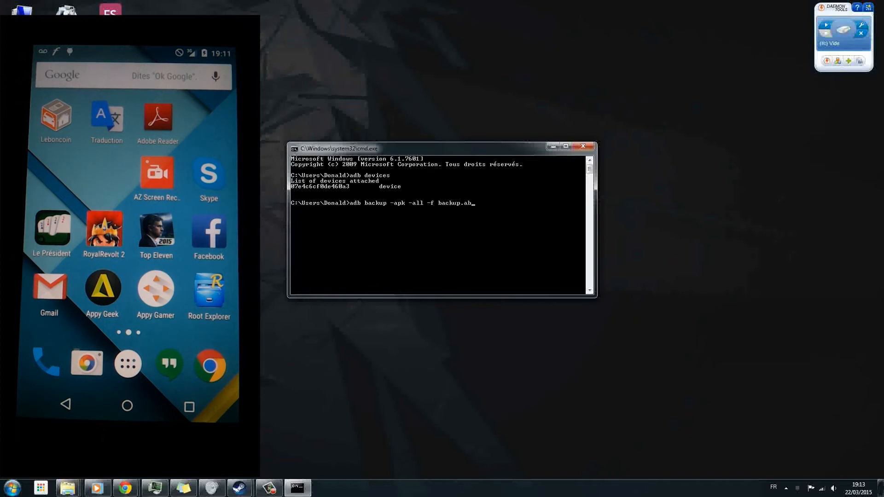
pyautogui.press('Return')
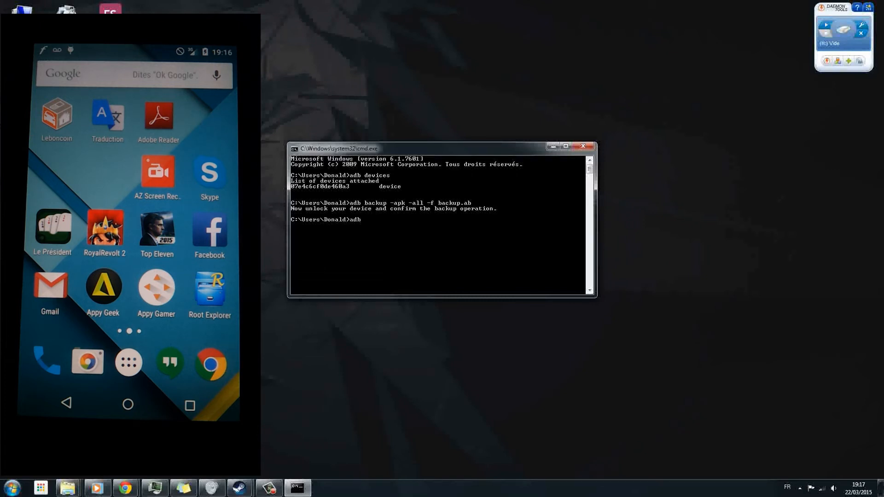
# - Restart the phone into its bootloader with adb reboot bootloader
pyautogui.write('ot bootloader')
pyautogui.press('Return')
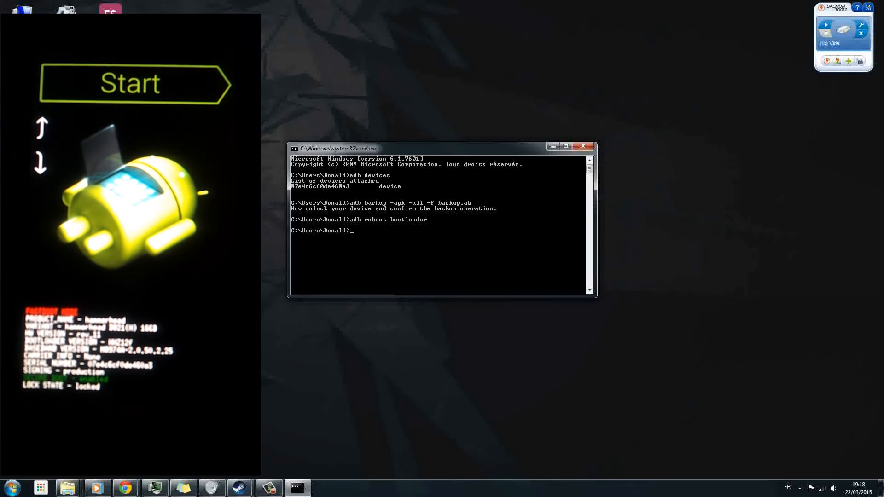
# - Request the phone's bootloader unlock with fastboot oem unlock
pyautogui.write('fastboothoot')
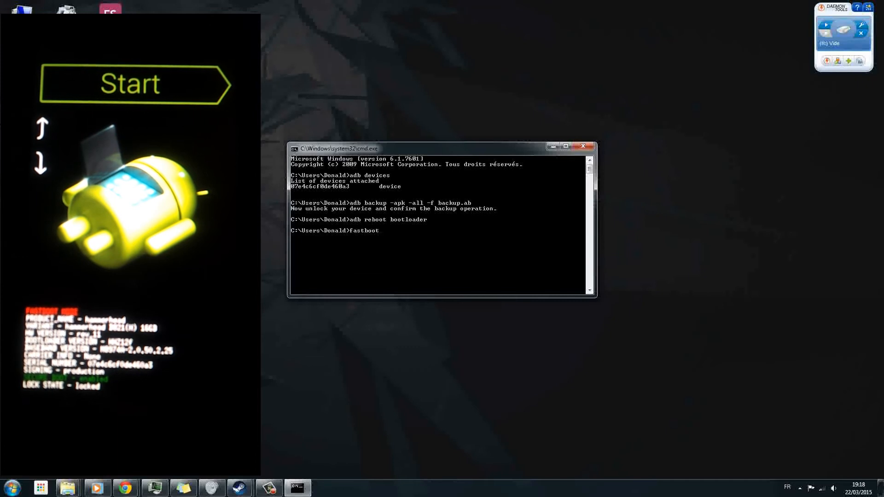
pyautogui.write(' oem ')
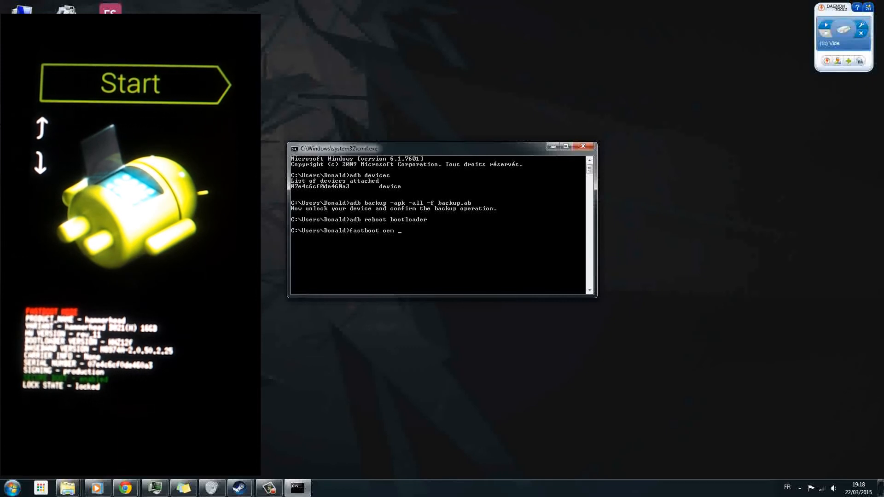
pyautogui.write('unlock')
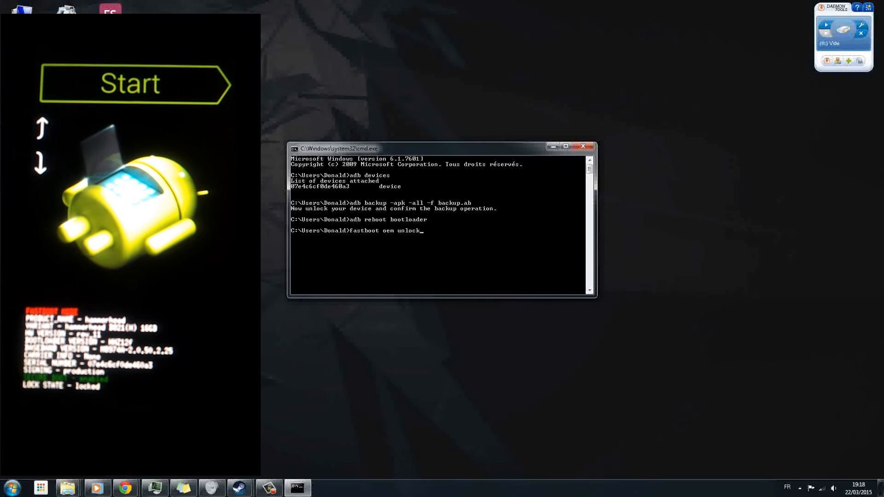
pyautogui.press('Return')
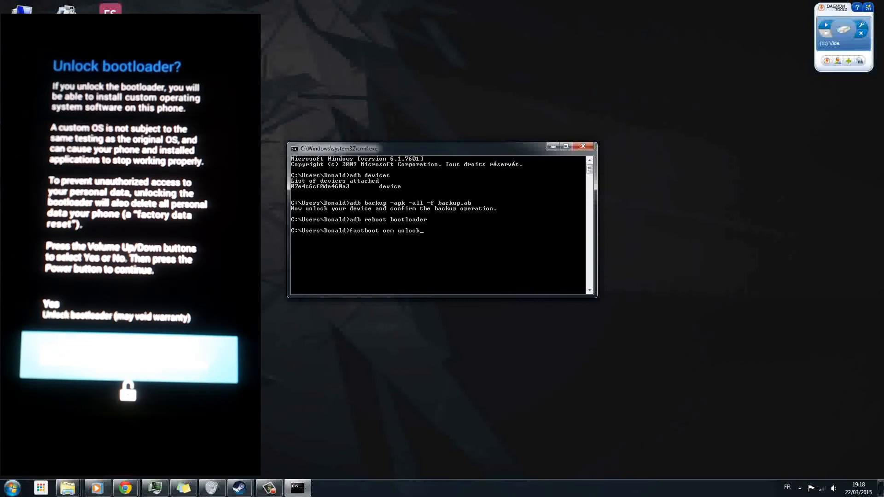